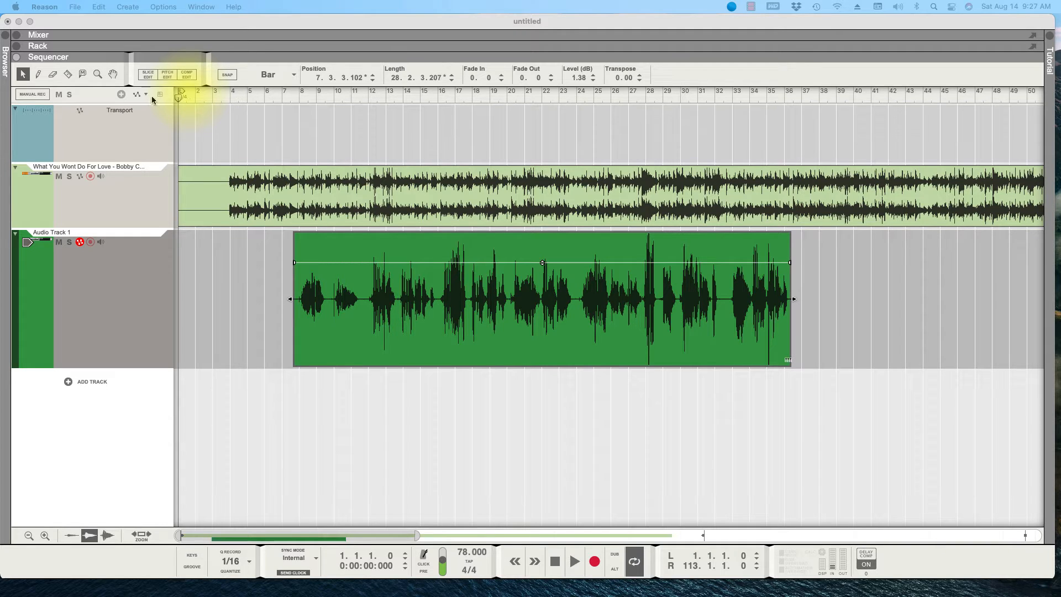
Step: Play the song from just before the music starts and raise the Audio Track 1 vocal clip's level to 1.72 dB
{"action": "mouse_move", "coordinate": [181, 100]}
{"action": "left_mouse_down"}
{"action": "mouse_move", "coordinate": [254, 99]}
{"action": "mouse_move", "coordinate": [233, 99]}
{"action": "left_mouse_up"}
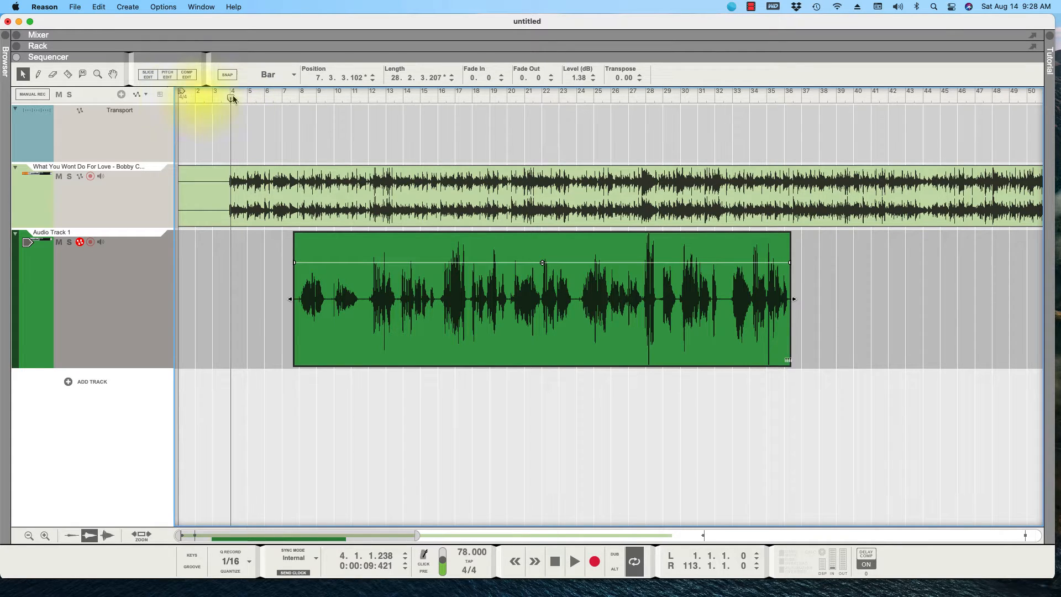
{"action": "left_click_drag", "start_coordinate": [233, 100], "coordinate": [228, 104]}
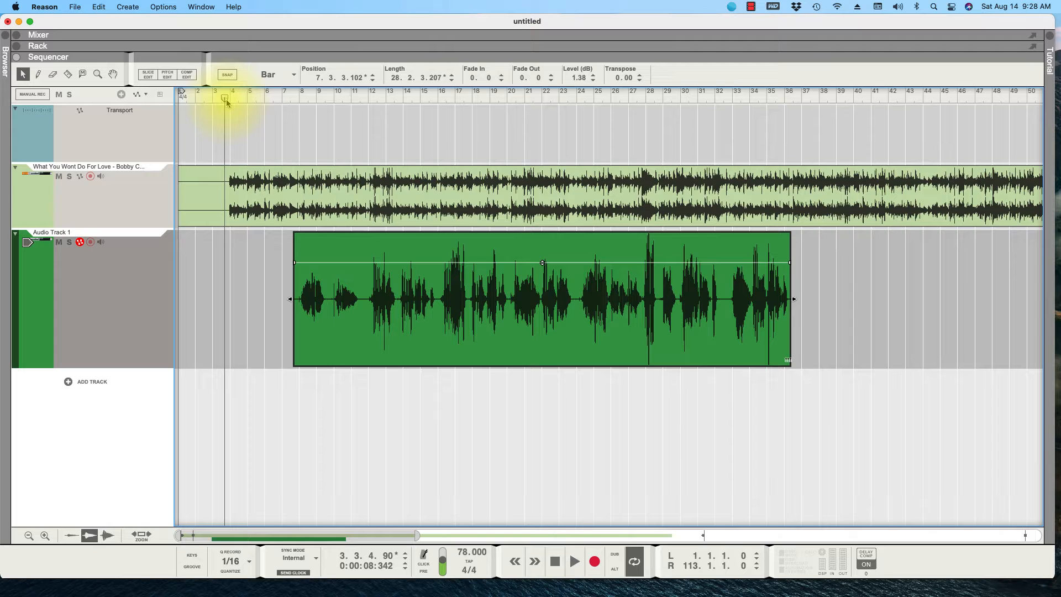
{"action": "key", "text": "space"}
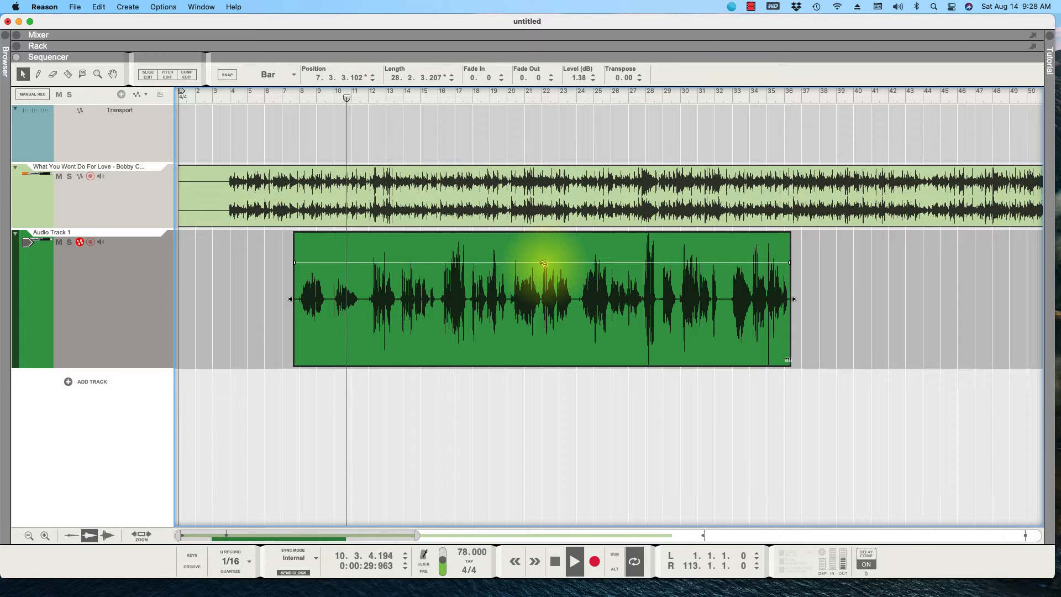
{"action": "left_click_drag", "start_coordinate": [544, 263], "coordinate": [544, 262]}
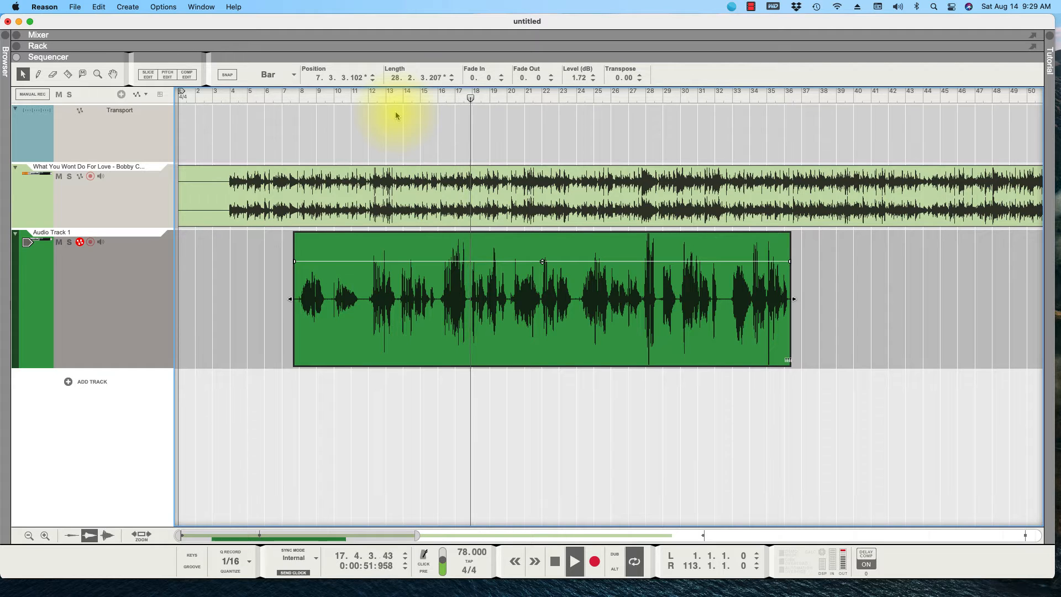
Step: Stop playback and listen to the vocal again from about bar 20
{"action": "key", "text": "space"}
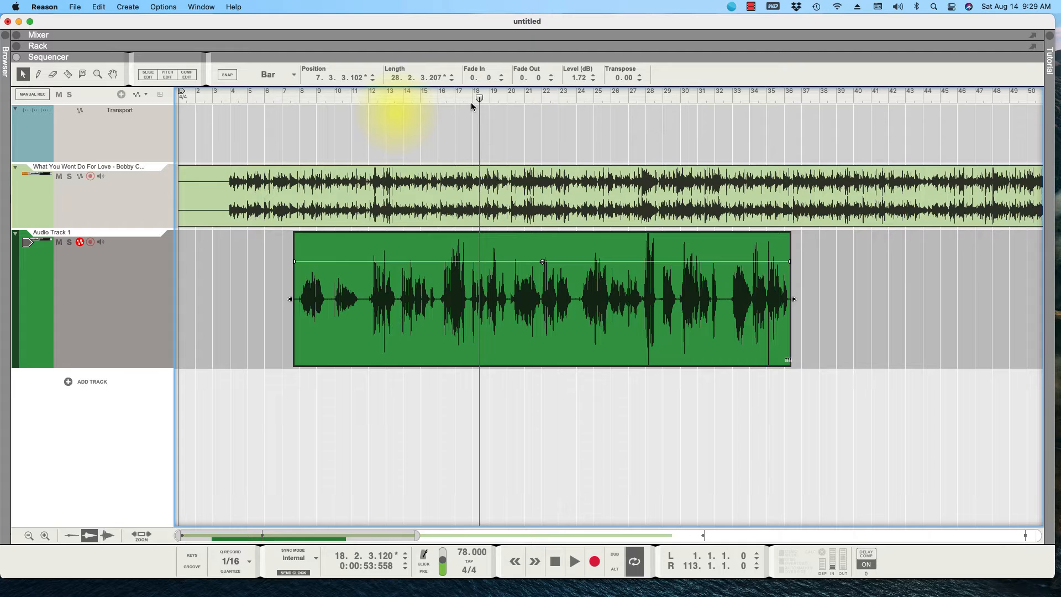
{"action": "mouse_move", "coordinate": [479, 100]}
{"action": "left_mouse_down"}
{"action": "mouse_move", "coordinate": [531, 105]}
{"action": "mouse_move", "coordinate": [419, 125]}
{"action": "mouse_move", "coordinate": [554, 136]}
{"action": "mouse_move", "coordinate": [478, 138]}
{"action": "mouse_move", "coordinate": [537, 155]}
{"action": "mouse_move", "coordinate": [525, 158]}
{"action": "mouse_move", "coordinate": [524, 101]}
{"action": "mouse_move", "coordinate": [506, 110]}
{"action": "left_mouse_up"}
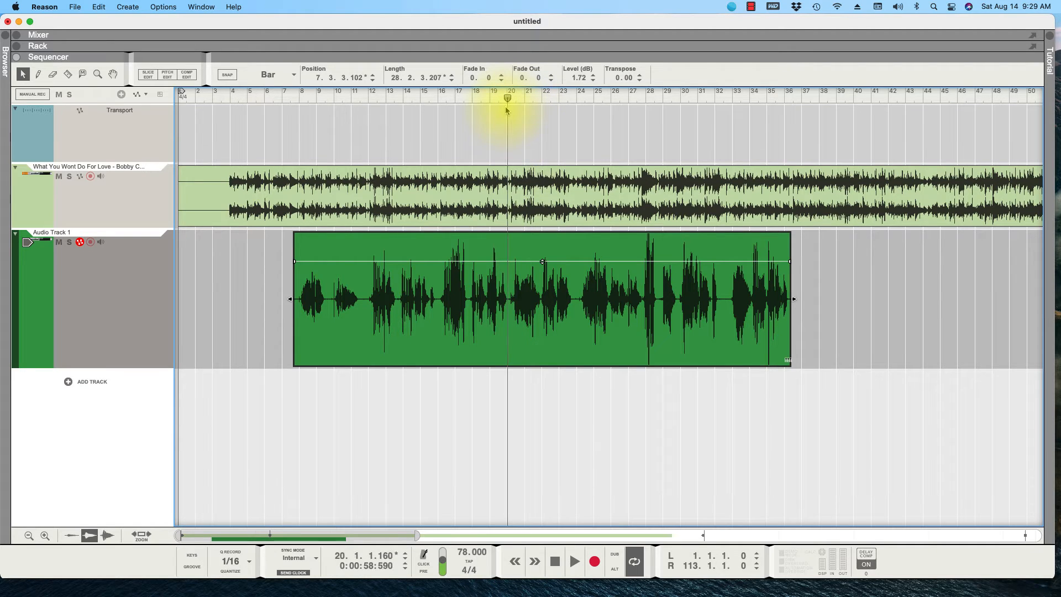
{"action": "key", "text": "space"}
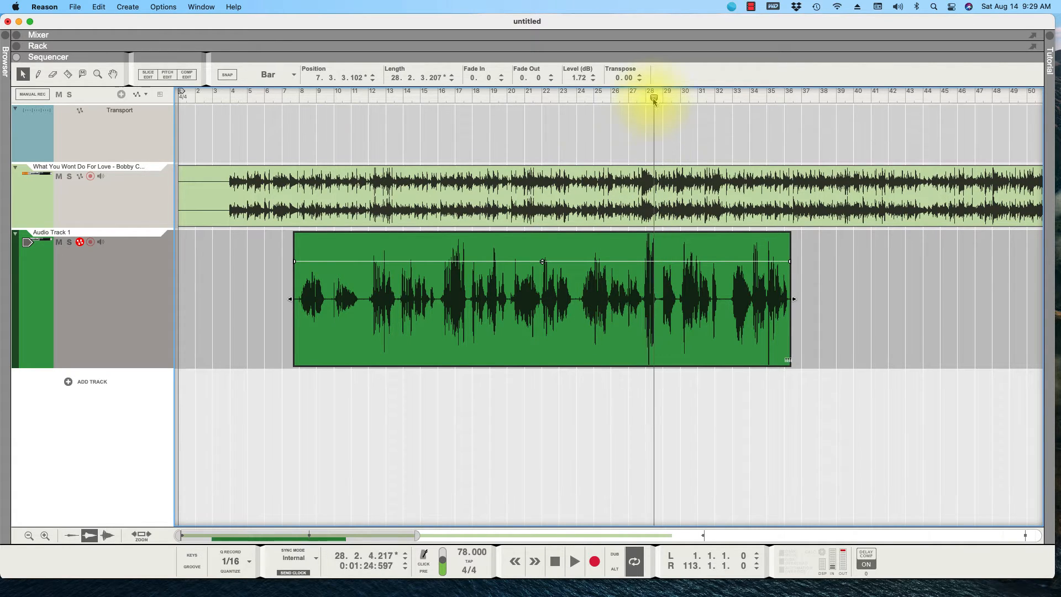
Step: Open the Audio Track 1 vocal clip in Pitch Edit mode around bar 24
{"action": "left_click", "coordinate": [580, 95]}
{"action": "scroll", "coordinate": [663, 321], "scroll_direction": "up", "scroll_amount": 8}
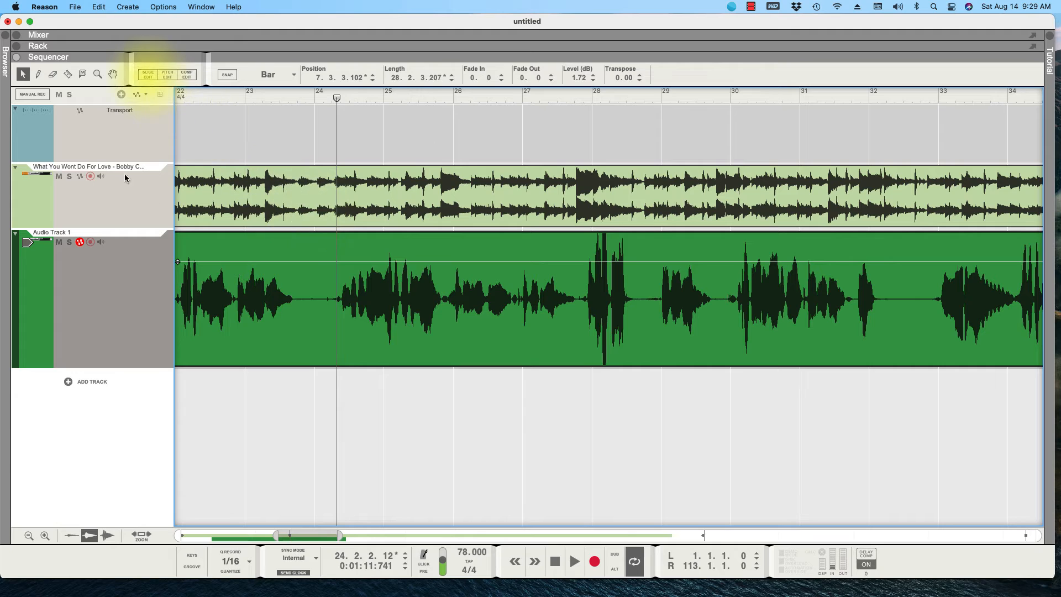
{"action": "left_click", "coordinate": [148, 76]}
{"action": "left_click", "coordinate": [154, 79]}
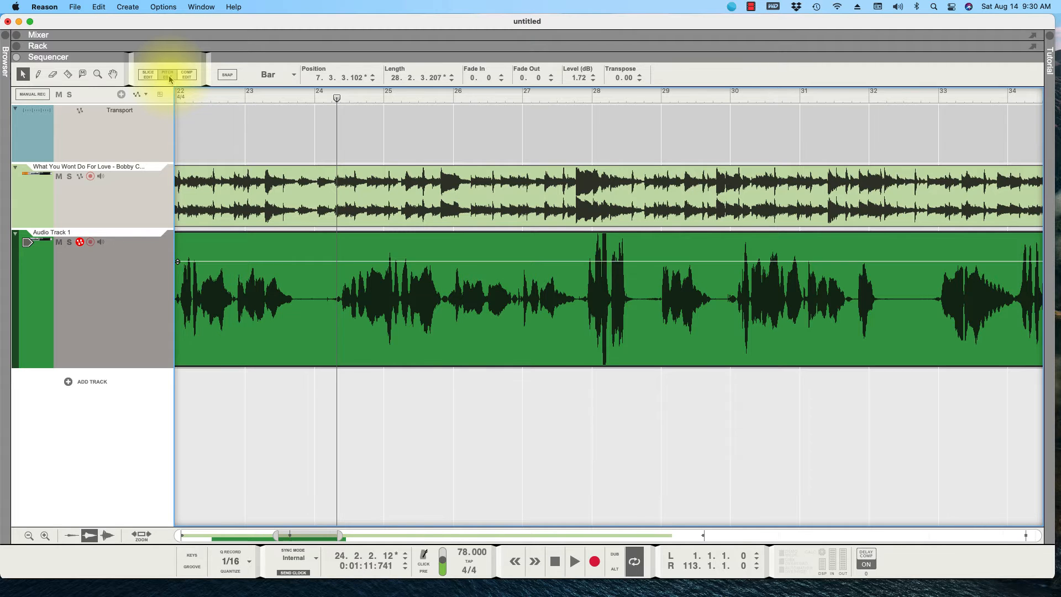
{"action": "left_click", "coordinate": [168, 75]}
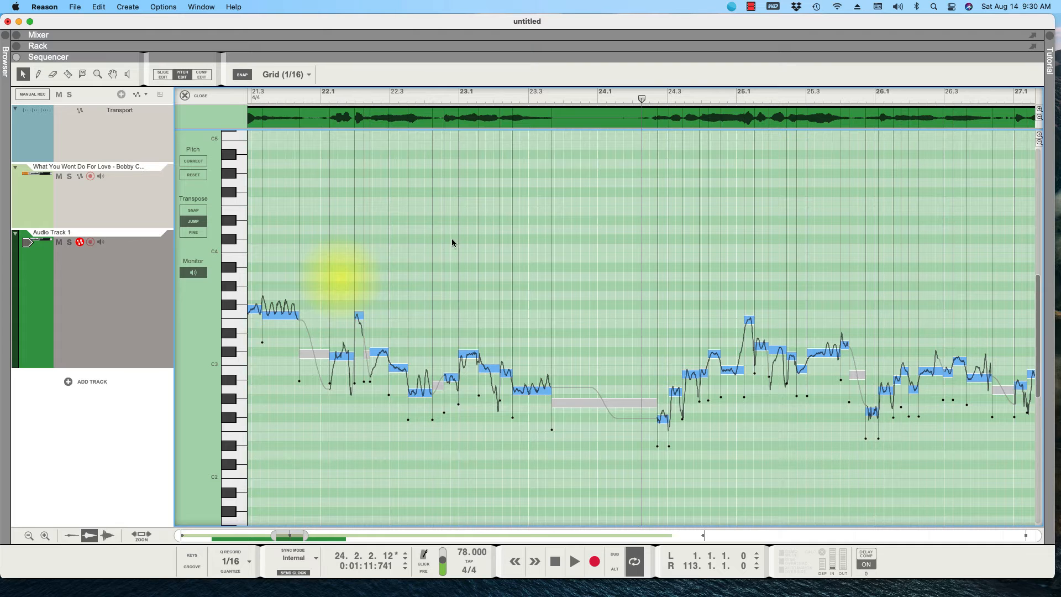
Step: Play the vocal phrase in the pitch editor from position 24.1.4 and stop just after bar 26 begins
{"action": "scroll", "coordinate": [608, 210], "scroll_direction": "right", "scroll_amount": 5}
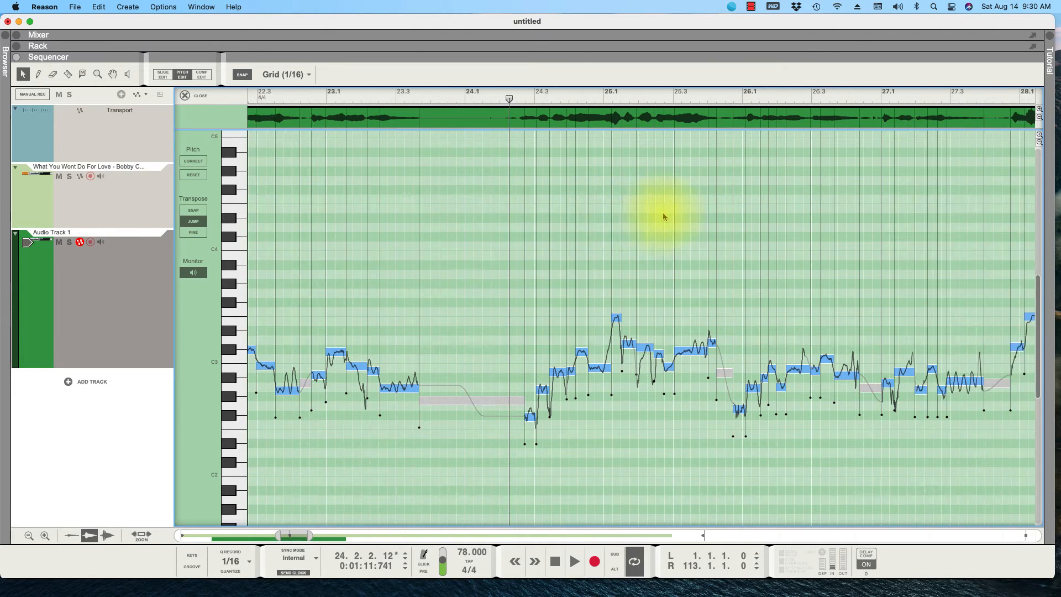
{"action": "scroll", "coordinate": [663, 213], "scroll_direction": "right", "scroll_amount": 2}
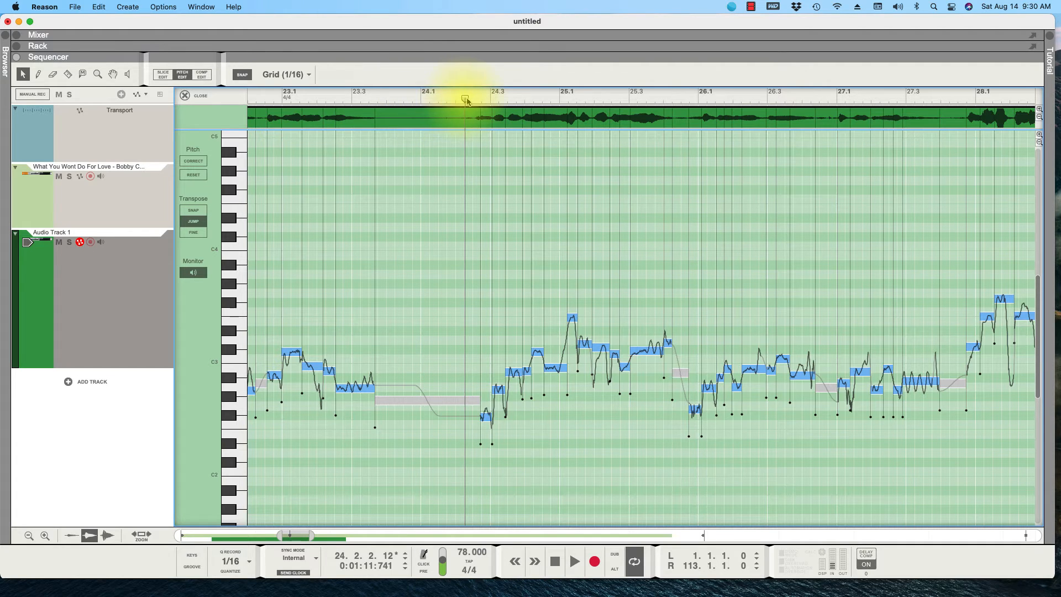
{"action": "left_click_drag", "start_coordinate": [467, 101], "coordinate": [446, 99]}
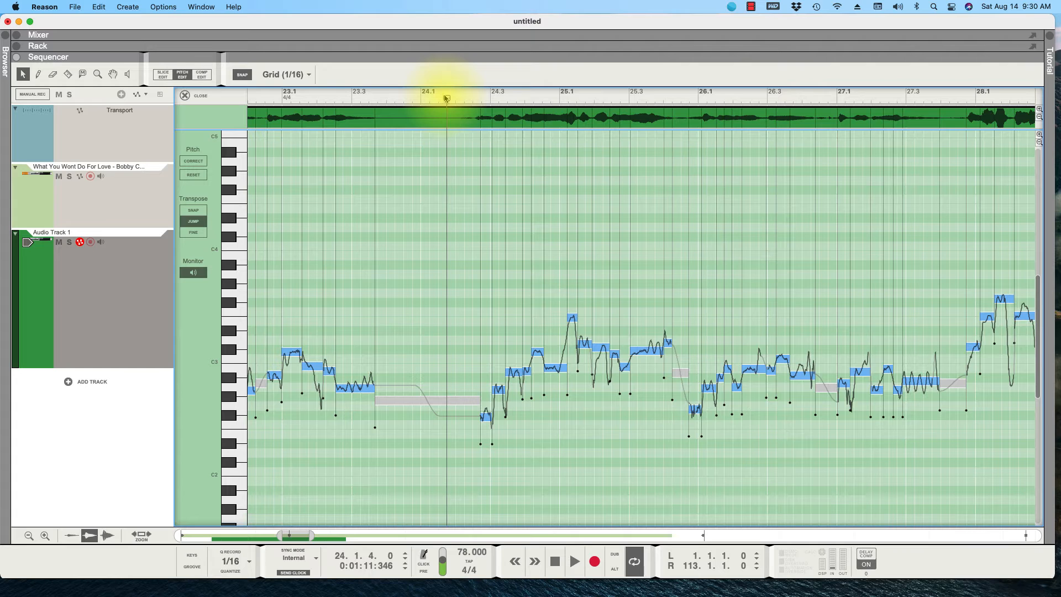
{"action": "key", "text": "space"}
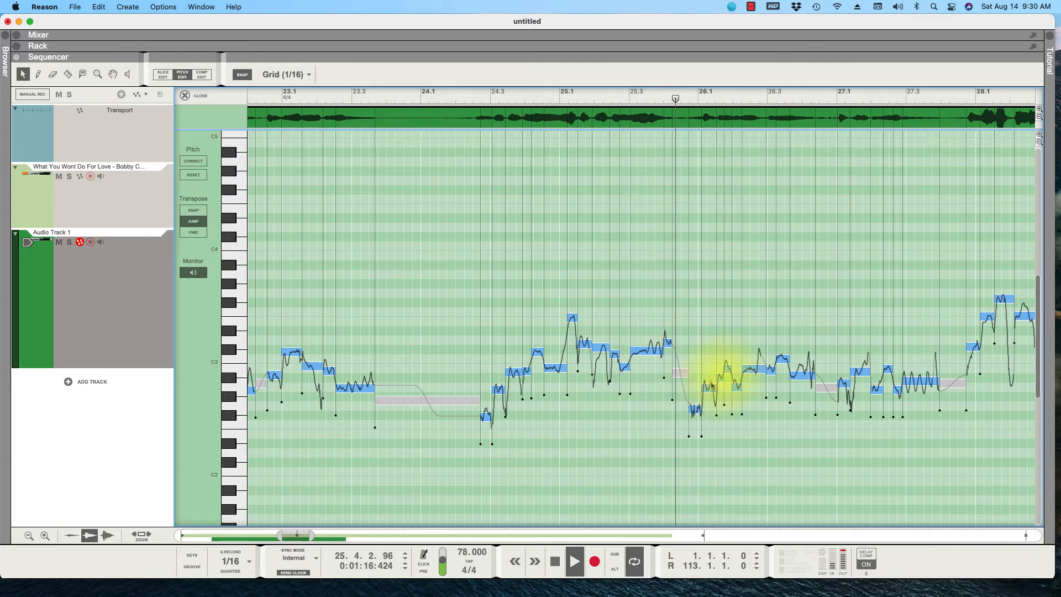
{"action": "key", "text": "space"}
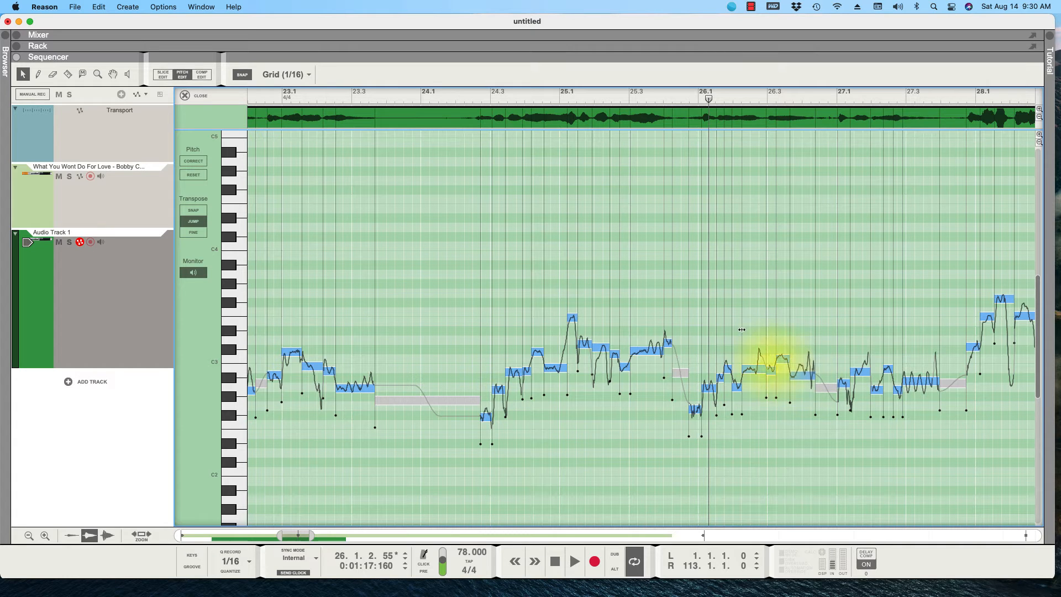
Step: Select the vocal notes from about 25.4 to 27.2 and set the loop from 25.4.4.0 to 27.3.2.0
{"action": "left_click_drag", "start_coordinate": [695, 384], "coordinate": [887, 445]}
{"action": "key", "text": "space"}
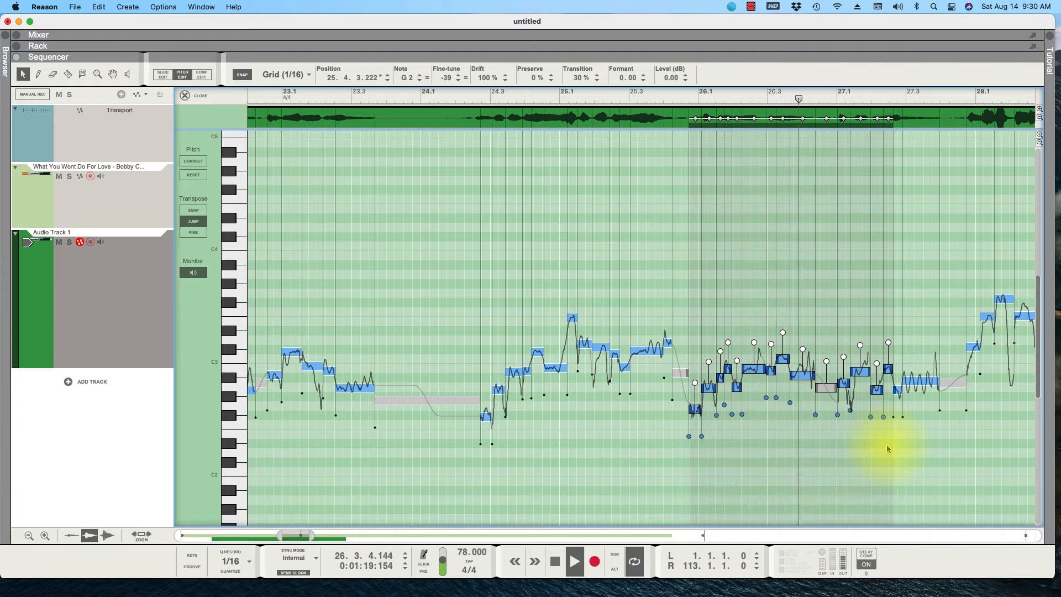
{"action": "left_click", "coordinate": [680, 97], "text": "alt"}
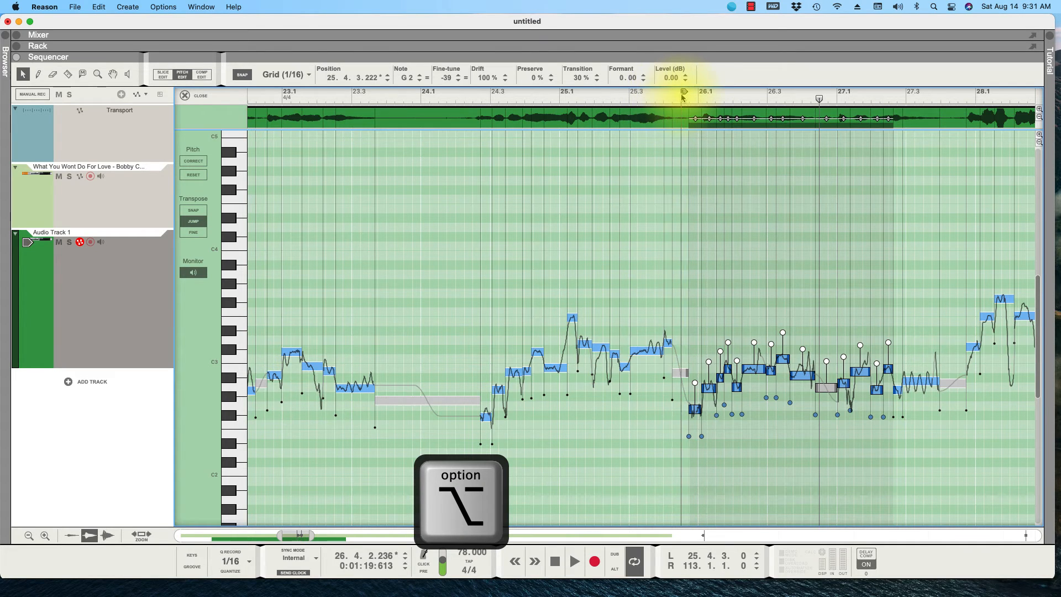
{"action": "left_click", "coordinate": [689, 97], "text": "alt"}
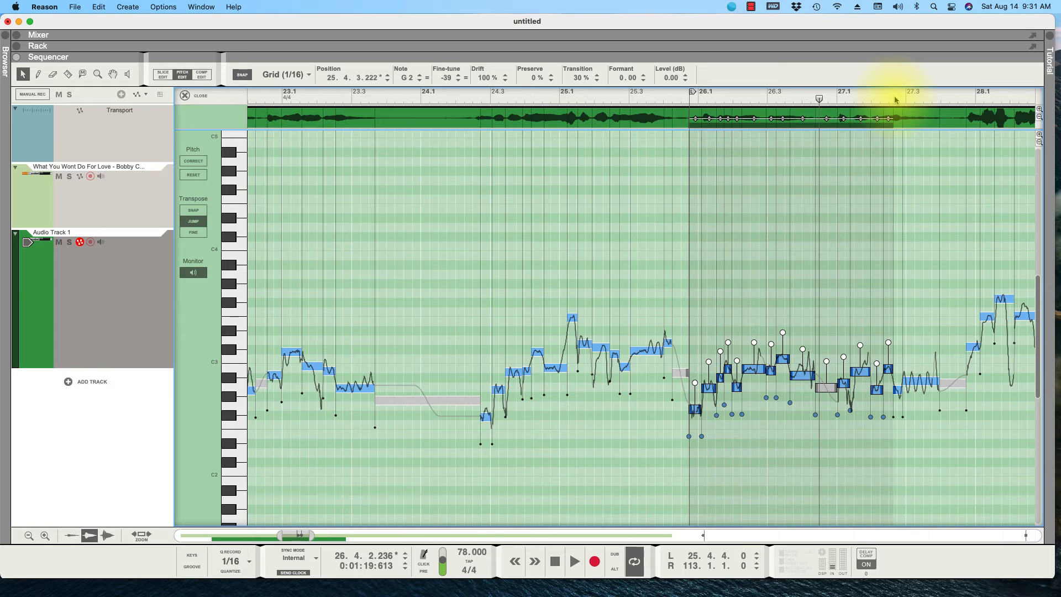
{"action": "key", "text": "super"}
{"action": "left_click", "coordinate": [914, 97], "text": "alt"}
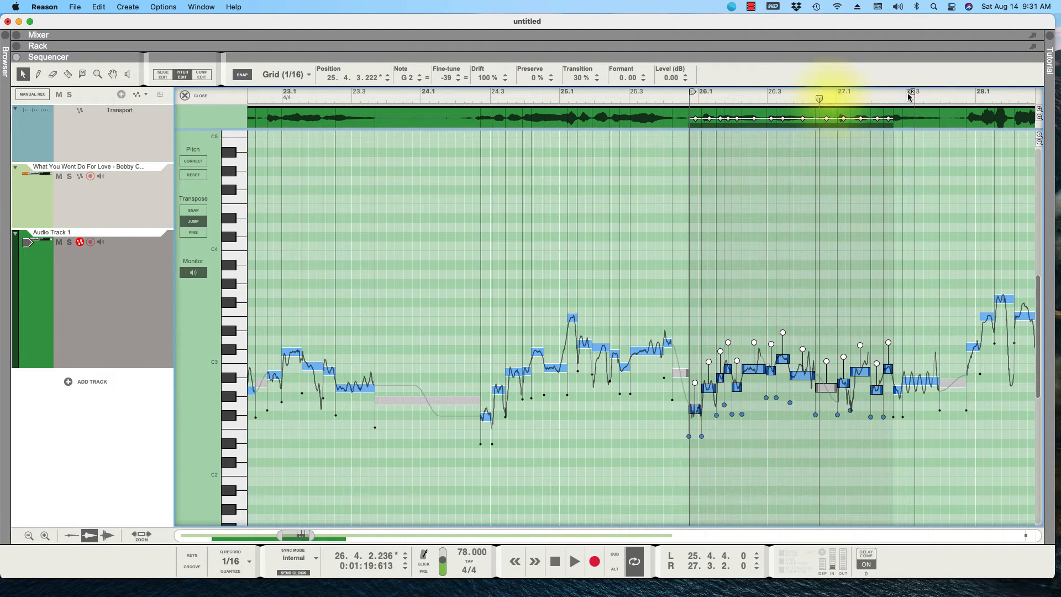
Step: Play the looped phrase from about bar 26 while examining its pitch curve up close, and stop playback
{"action": "left_click_drag", "start_coordinate": [821, 100], "coordinate": [701, 104]}
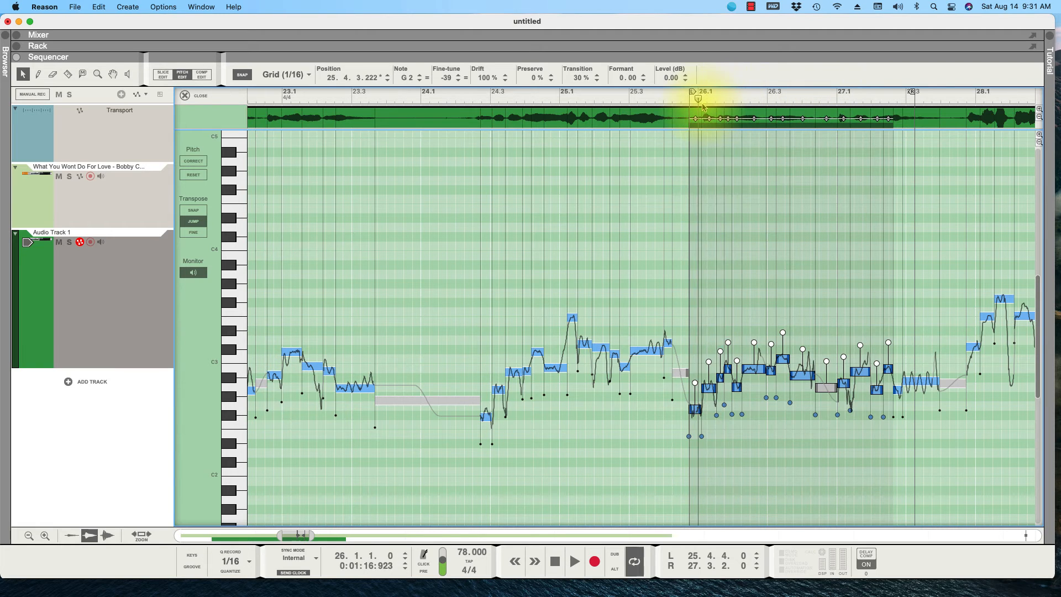
{"action": "key", "text": "space"}
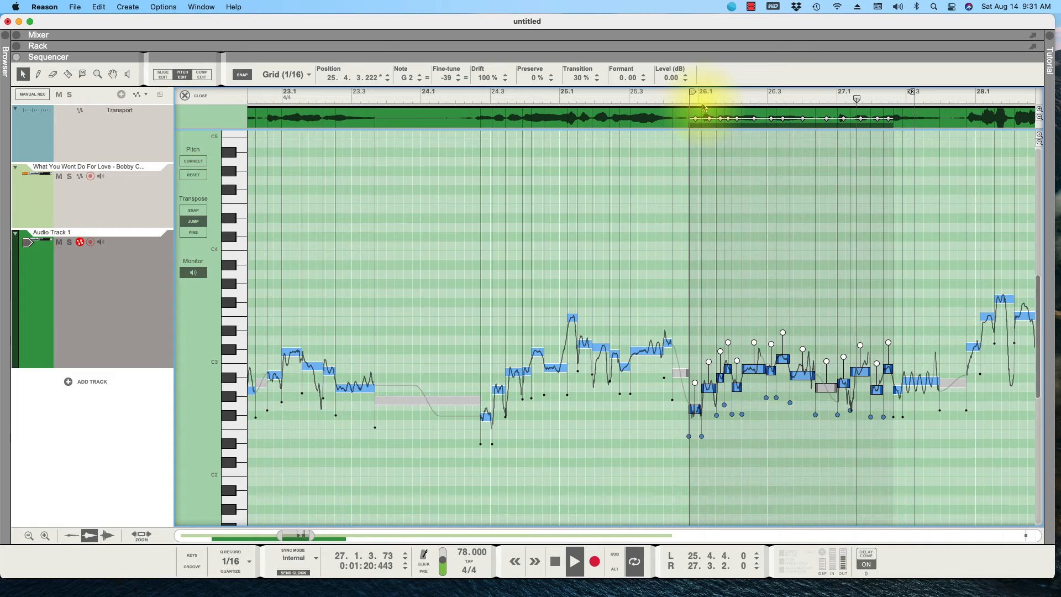
{"action": "left_click", "coordinate": [703, 107]}
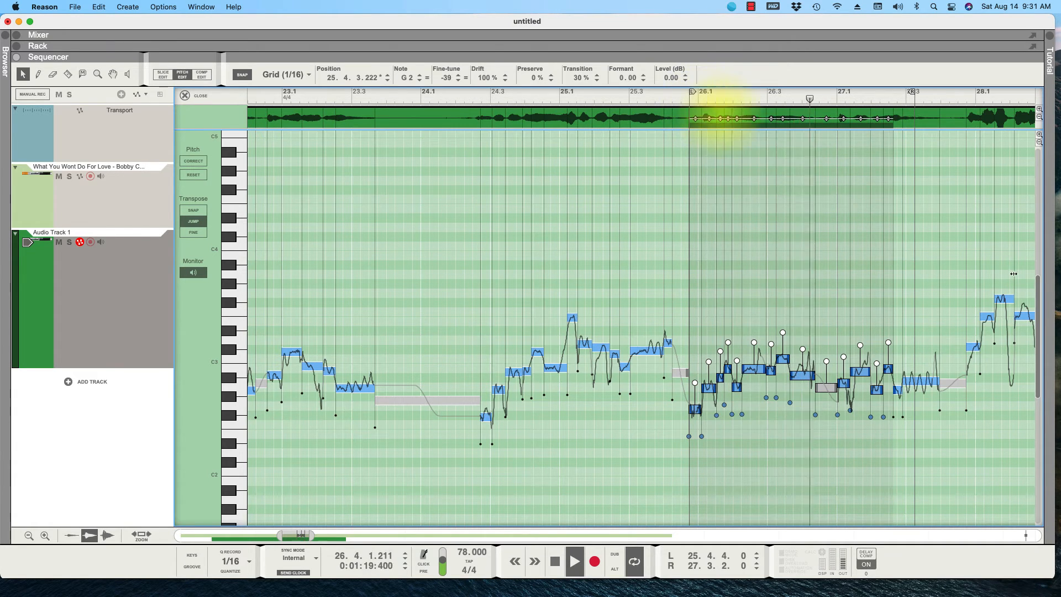
{"action": "left_click_drag", "start_coordinate": [1039, 285], "coordinate": [1040, 325]}
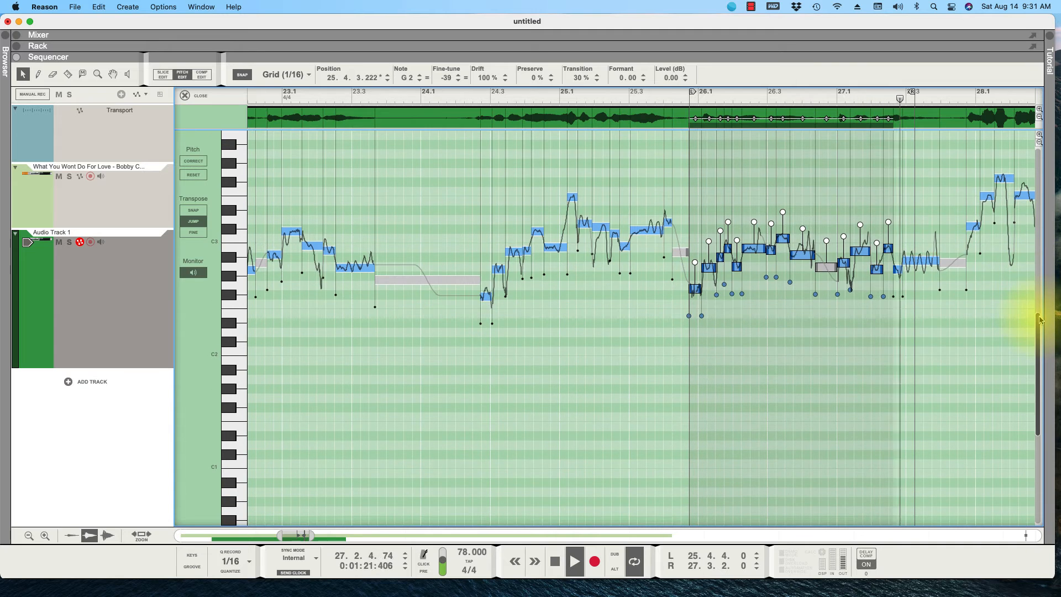
{"action": "key", "text": "h"}
{"action": "scroll", "coordinate": [694, 197], "scroll_direction": "up", "scroll_amount": 2}
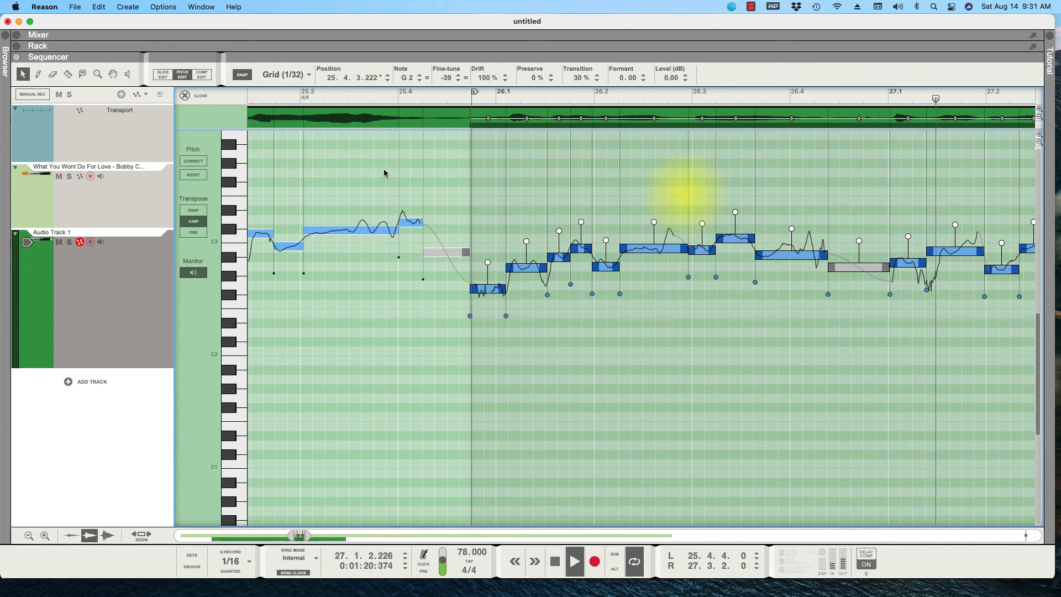
{"action": "key", "text": "space"}
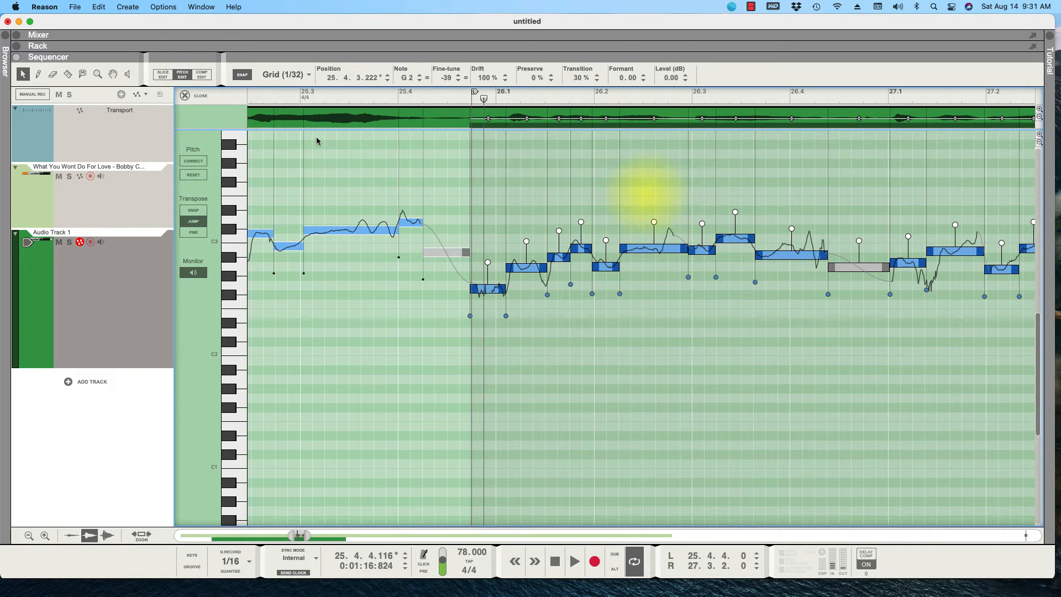
Step: Set the transpose mode to Fine, try shifting the selected notes slightly down and undo the shift
{"action": "left_click", "coordinate": [192, 233]}
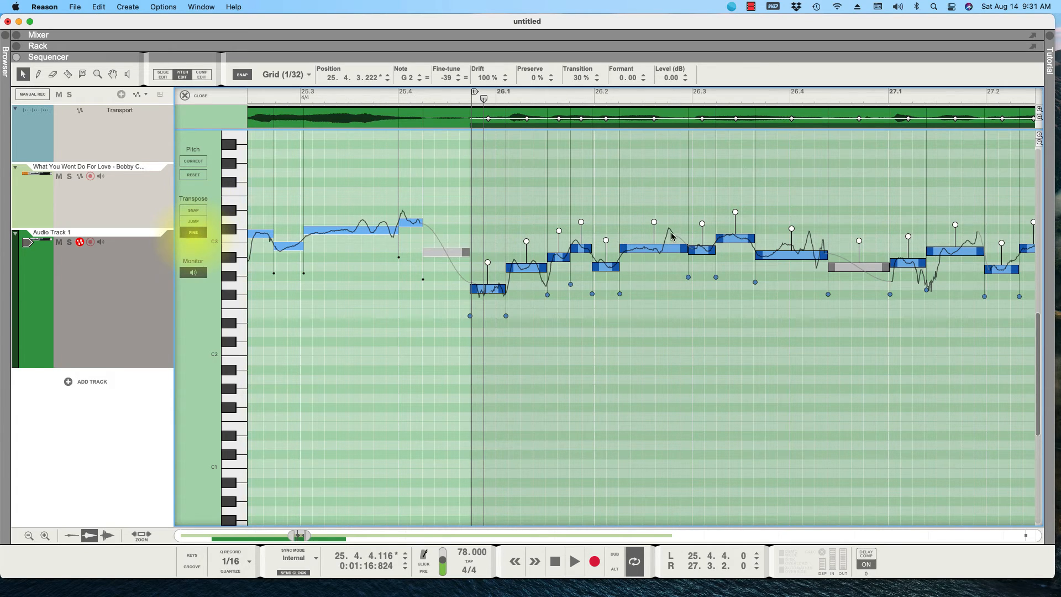
{"action": "left_click_drag", "start_coordinate": [650, 251], "coordinate": [649, 252]}
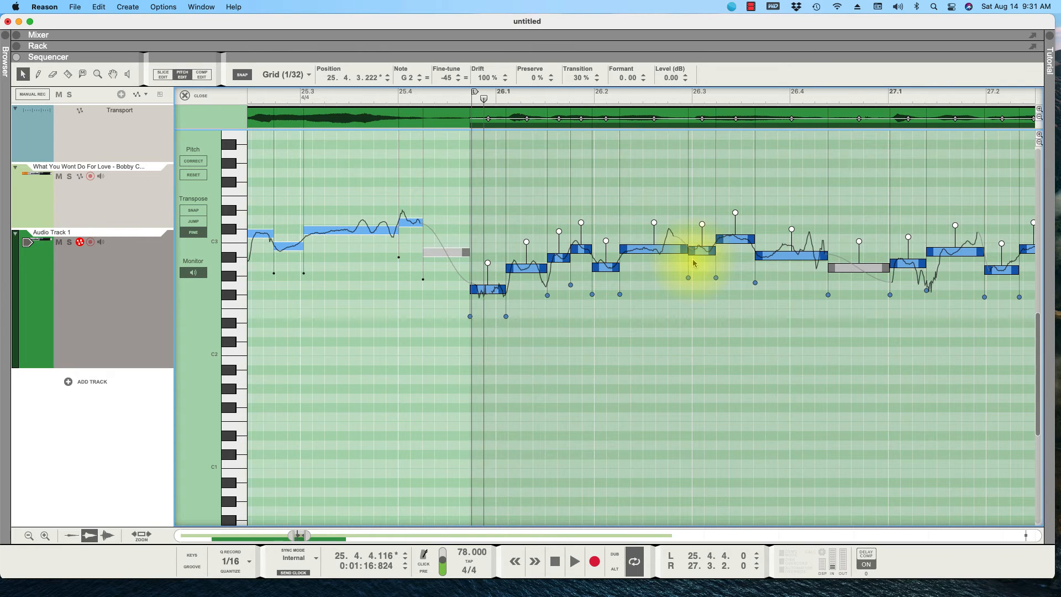
{"action": "key", "text": "super+z"}
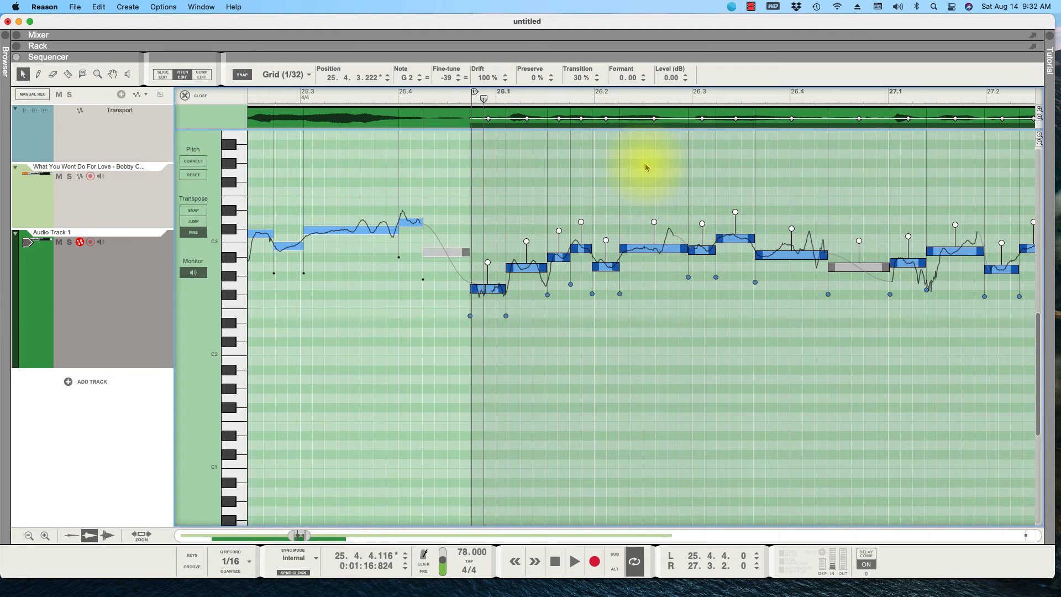
{"action": "left_click", "coordinate": [639, 142]}
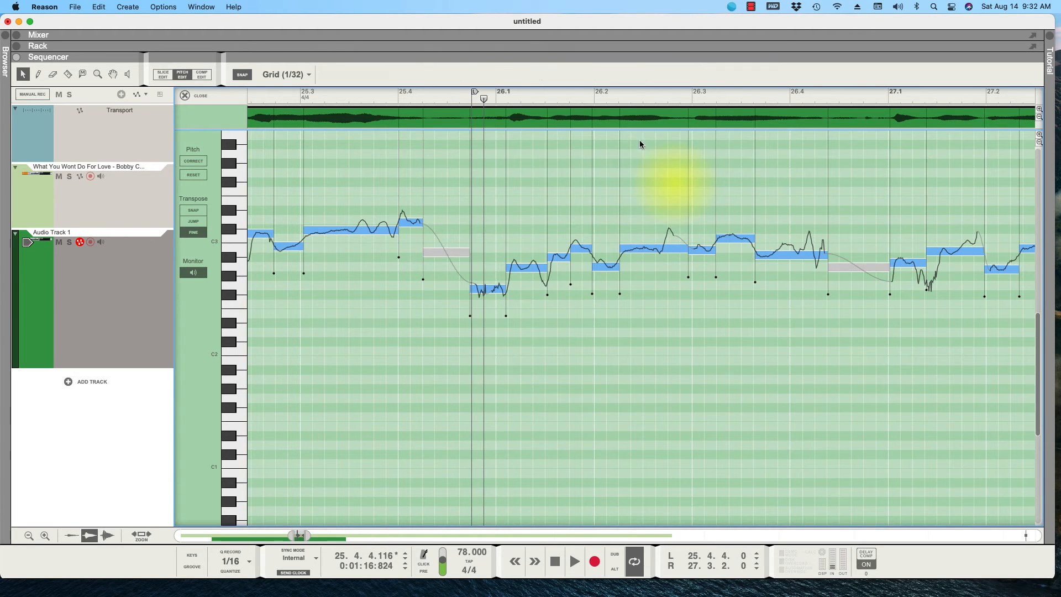
Step: Play the looped phrase again to find the off-pitch notes around 26.3
{"action": "left_click", "coordinate": [620, 95]}
{"action": "key", "text": "space"}
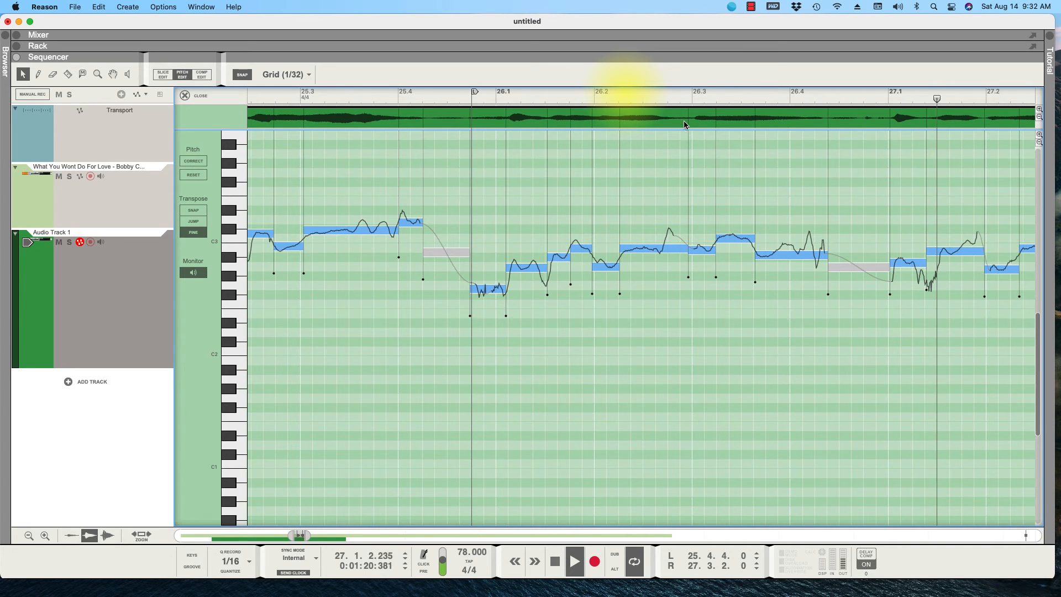
{"action": "left_click", "coordinate": [627, 89]}
{"action": "key", "text": "space"}
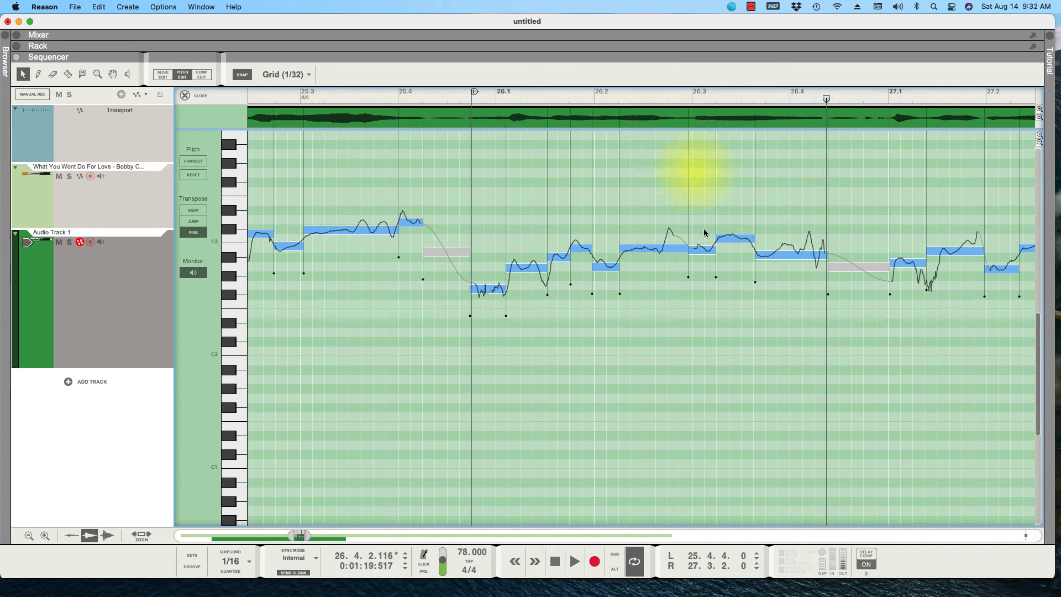
Step: Raise the C3 note just after 26.3 to fine-tune 36 and the B2 note before it to fine-tune 15
{"action": "left_click", "coordinate": [729, 215]}
{"action": "left_click", "coordinate": [727, 236]}
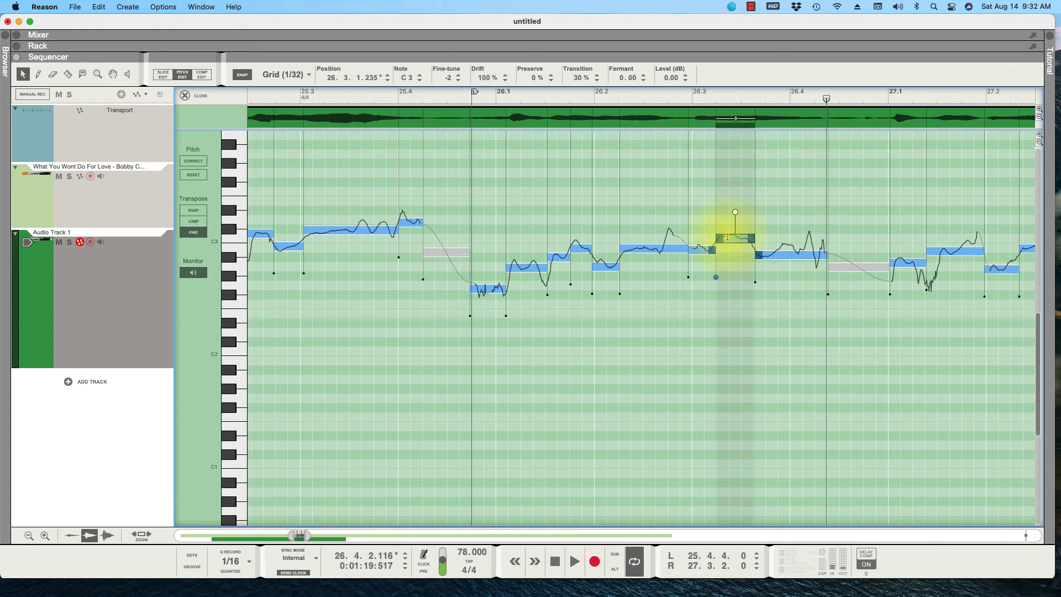
{"action": "left_click_drag", "start_coordinate": [728, 233], "coordinate": [706, 236]}
{"action": "left_click", "coordinate": [705, 249]}
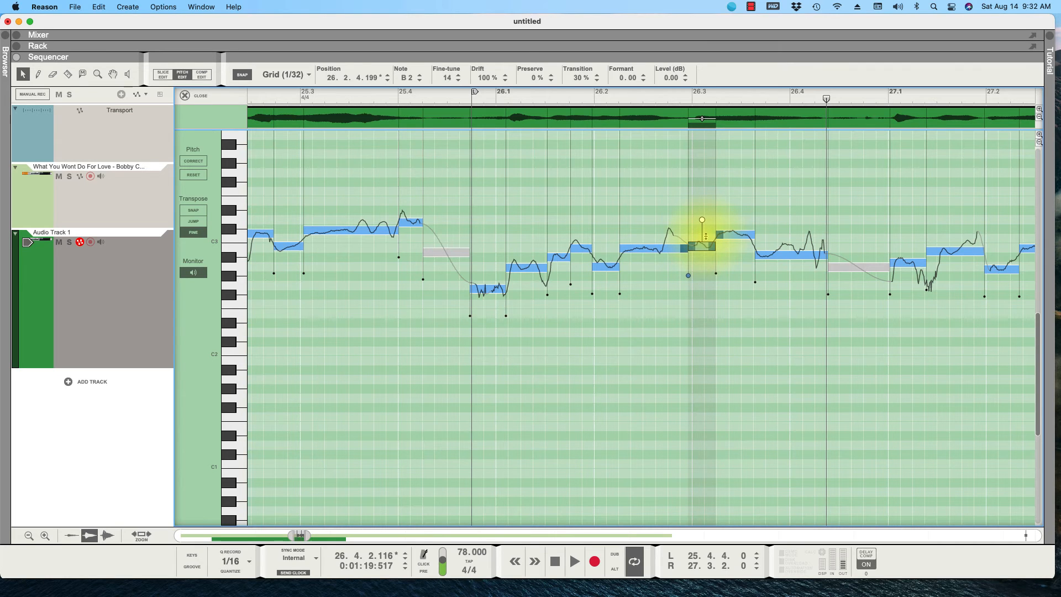
Step: Play the looped phrase and raise the short B2 note at 26.3 to fine-tune 39
{"action": "key", "text": "space"}
{"action": "left_click", "coordinate": [642, 97]}
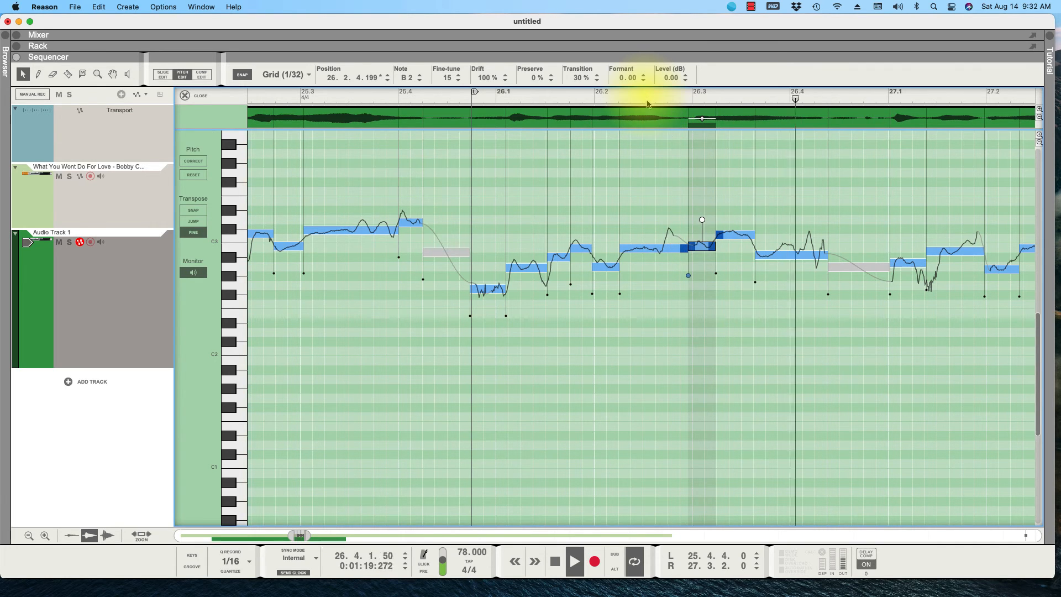
{"action": "left_click", "coordinate": [731, 234]}
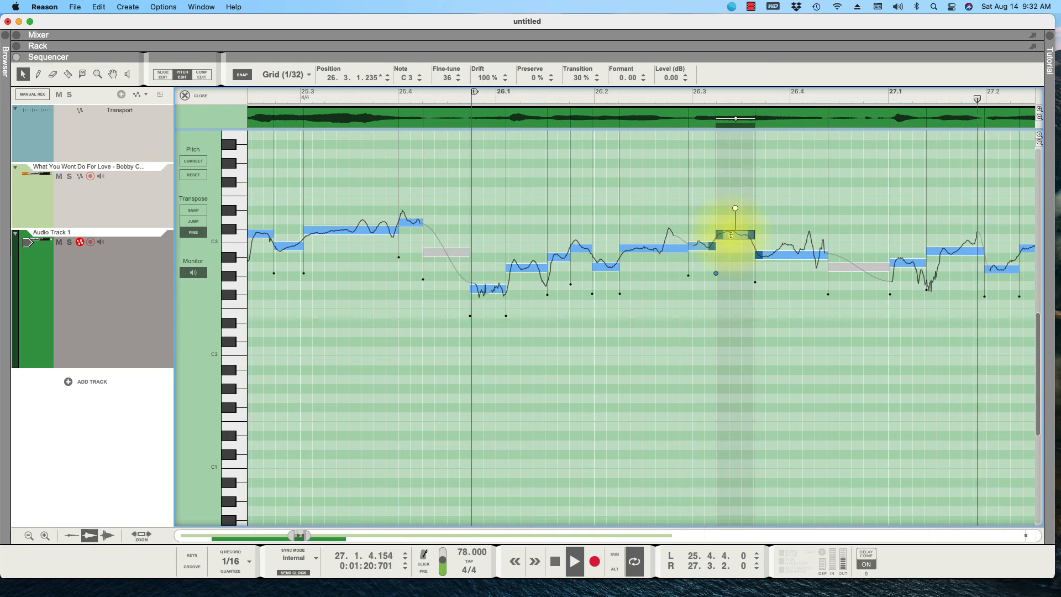
{"action": "left_click", "coordinate": [697, 237]}
{"action": "left_click_drag", "start_coordinate": [698, 237], "coordinate": [697, 237]}
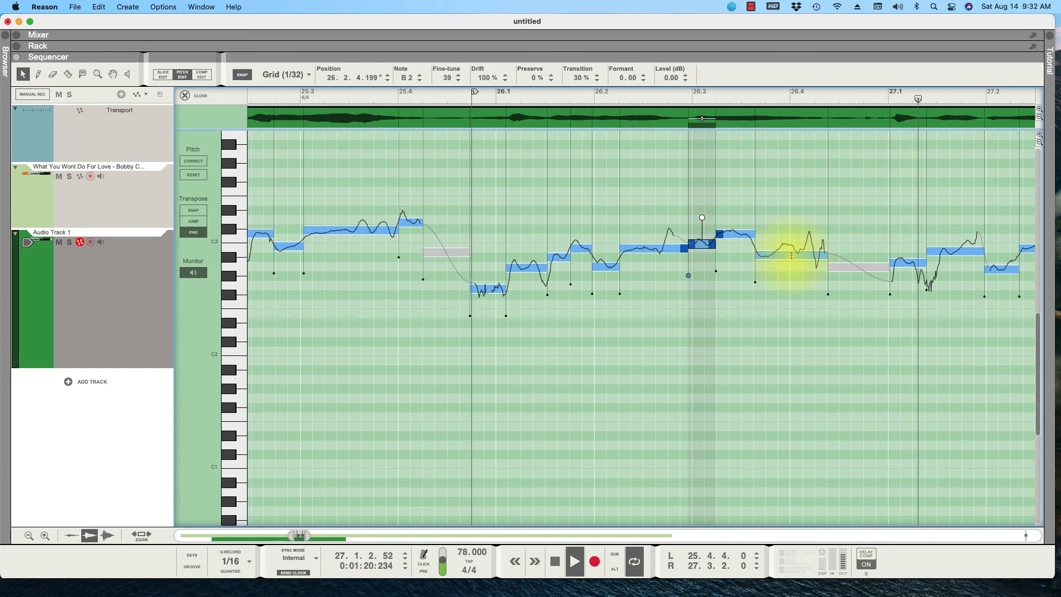
Step: Raise the long B2 note around 26.4 to fine-tune -17 and reduce its drift to 66%, checking it against the looped playback
{"action": "left_click_drag", "start_coordinate": [795, 255], "coordinate": [792, 242]}
{"action": "key", "text": "space"}
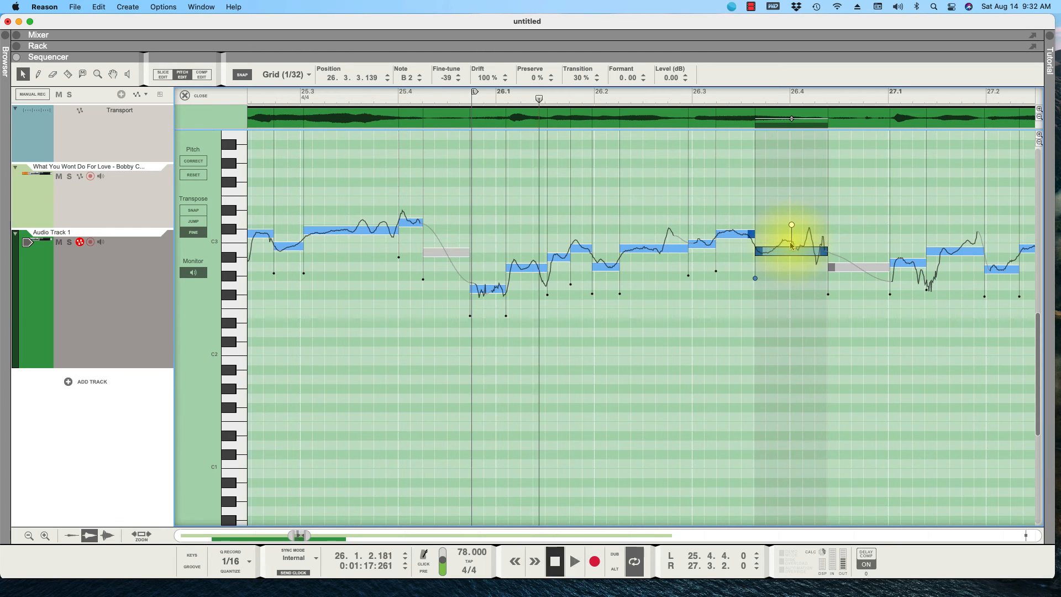
{"action": "key", "text": "space"}
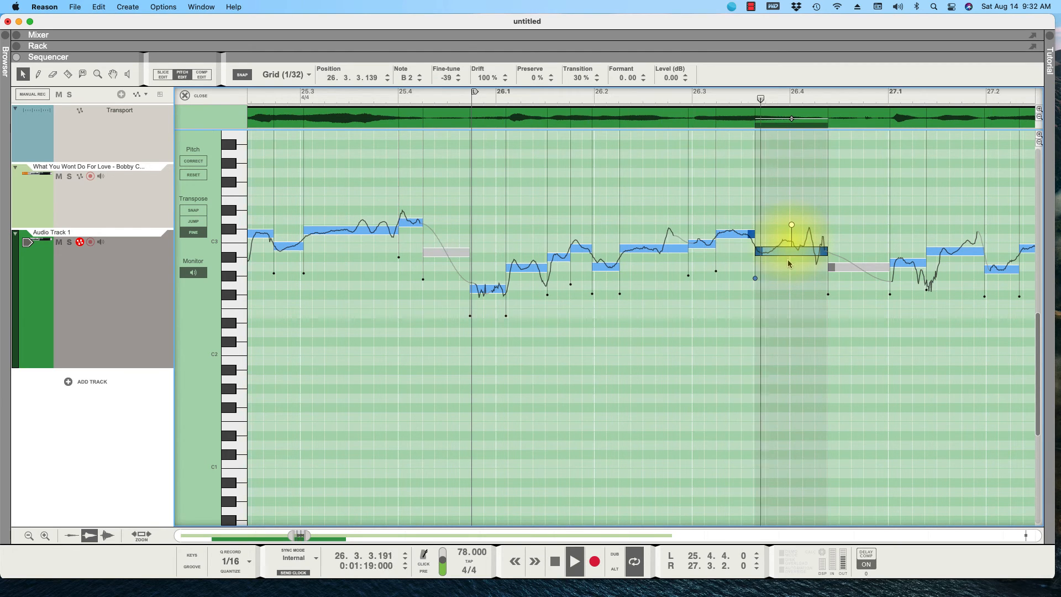
{"action": "left_click_drag", "start_coordinate": [788, 260], "coordinate": [784, 240]}
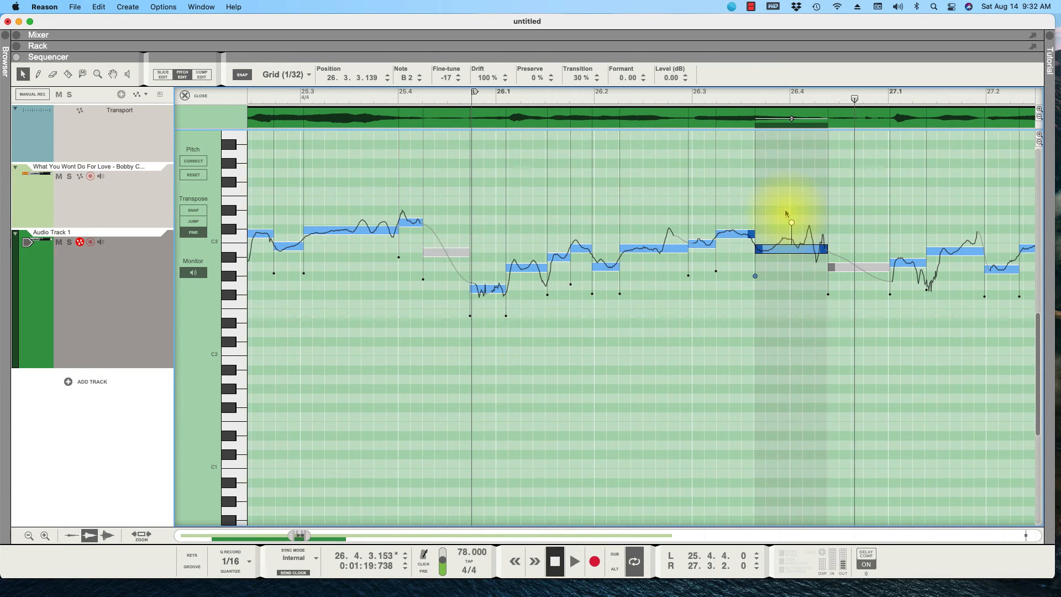
{"action": "left_click_drag", "start_coordinate": [792, 222], "coordinate": [791, 228]}
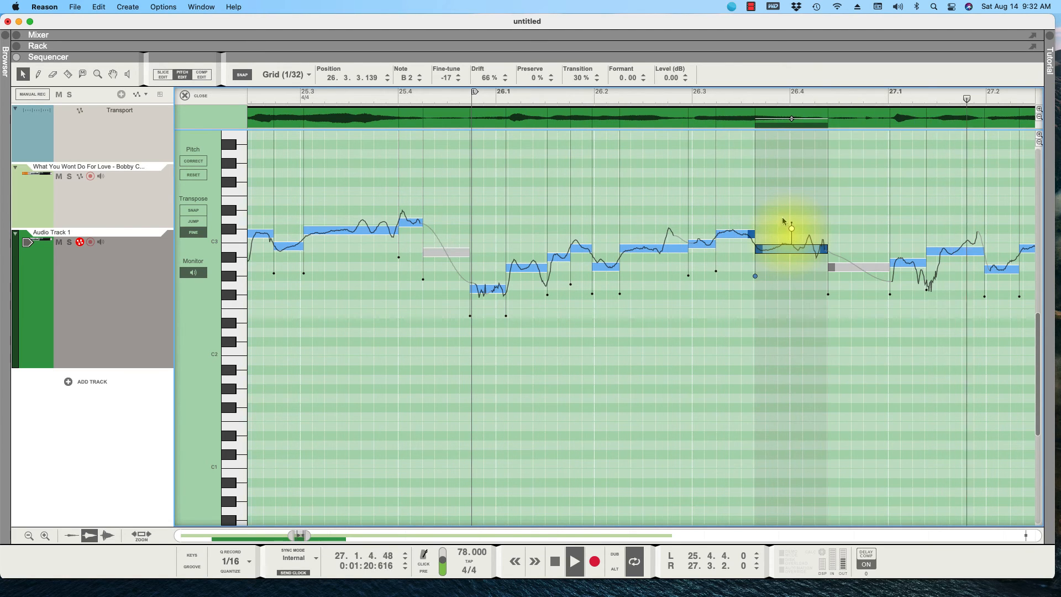
{"action": "key", "text": "space"}
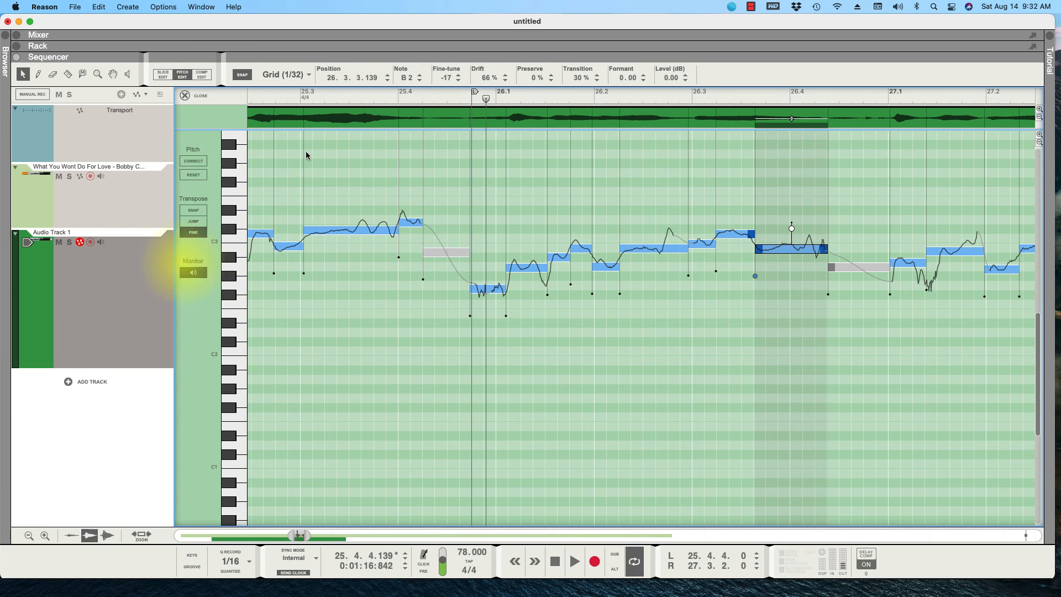
Step: Solo the vocal on Audio Track 1 and play the looped phrase on its own
{"action": "left_click", "coordinate": [69, 242]}
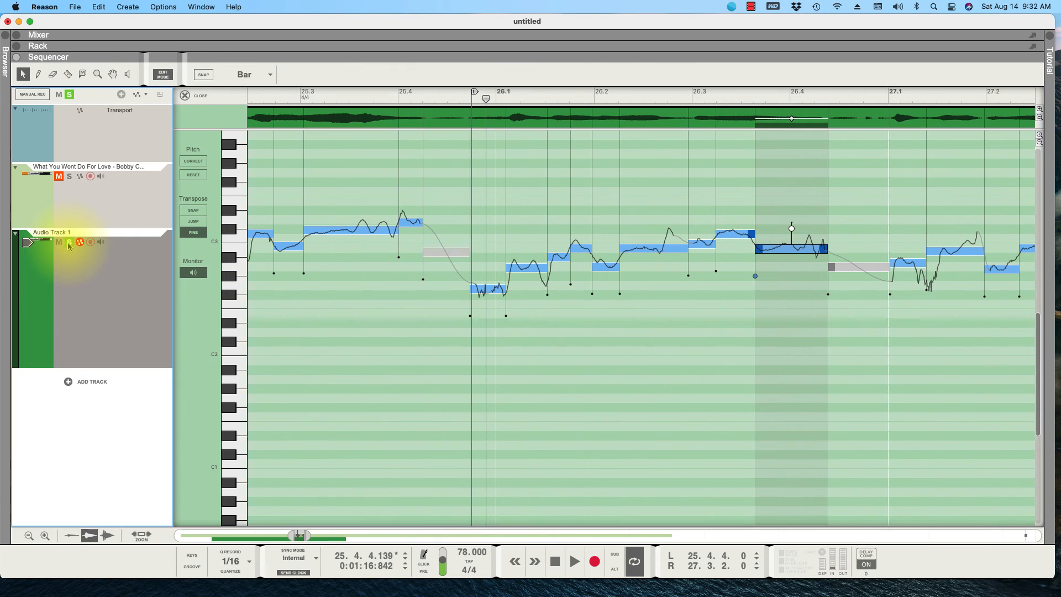
{"action": "left_click", "coordinate": [588, 96]}
{"action": "key", "text": "space"}
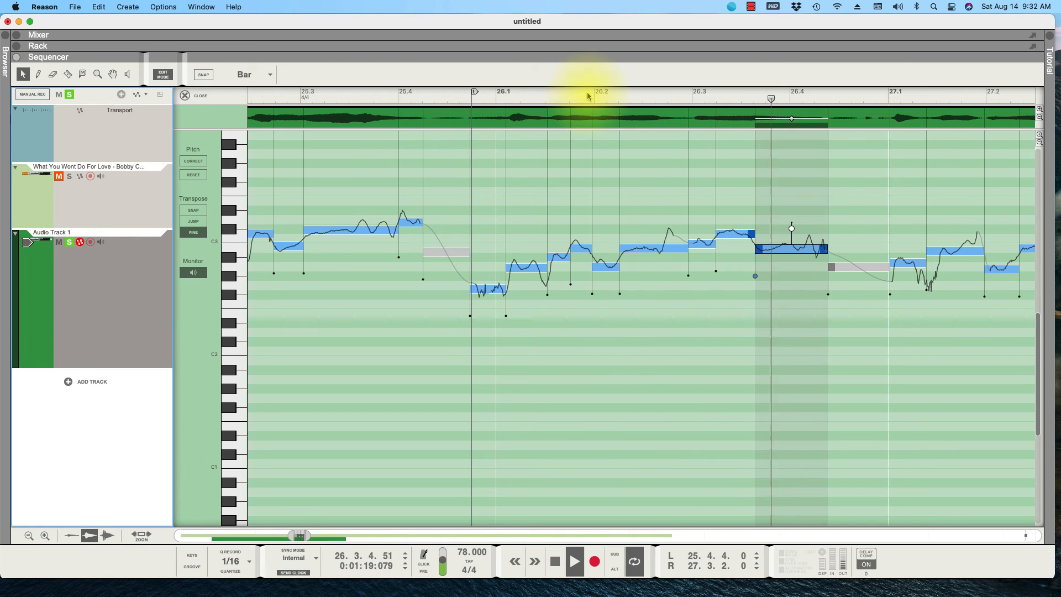
Step: Lower the C3 note just after 26.3 to fine-tune 28, stop playback and return the playhead to the phrase start before bar 26
{"action": "left_click", "coordinate": [737, 236]}
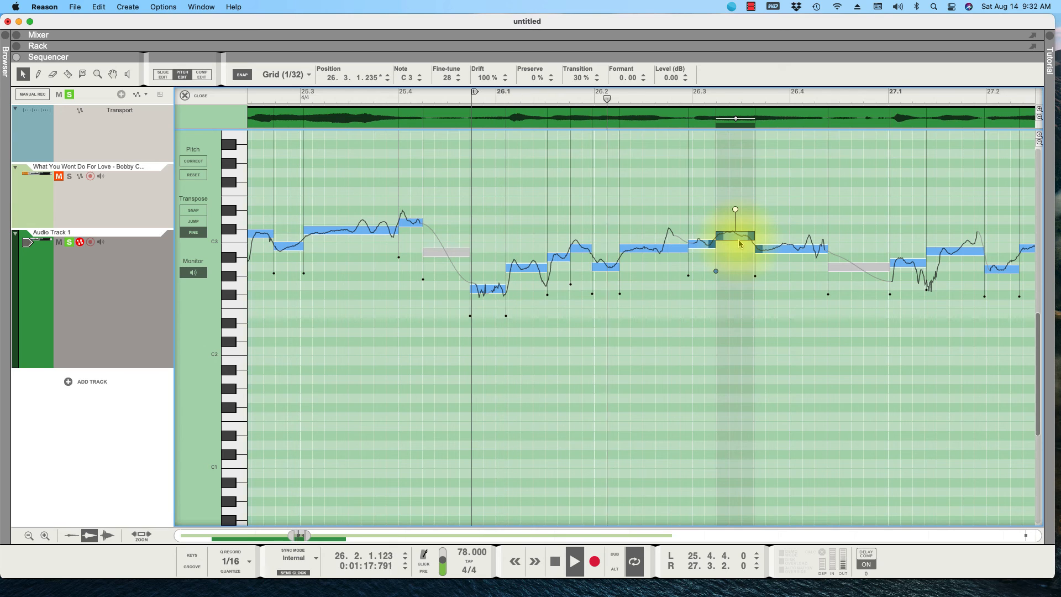
{"action": "key", "text": "space"}
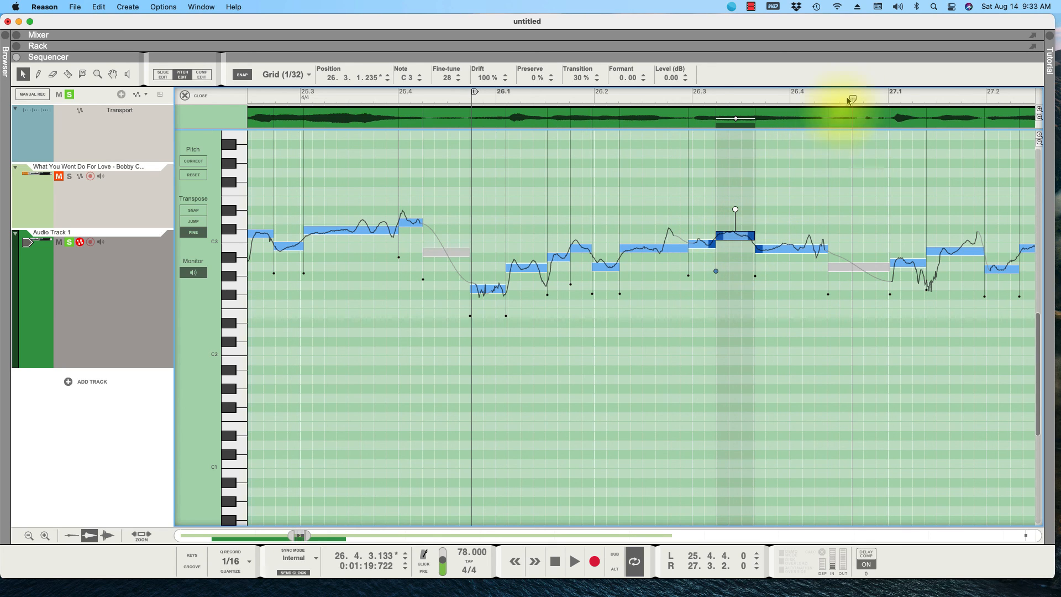
{"action": "left_click_drag", "start_coordinate": [853, 99], "coordinate": [467, 130]}
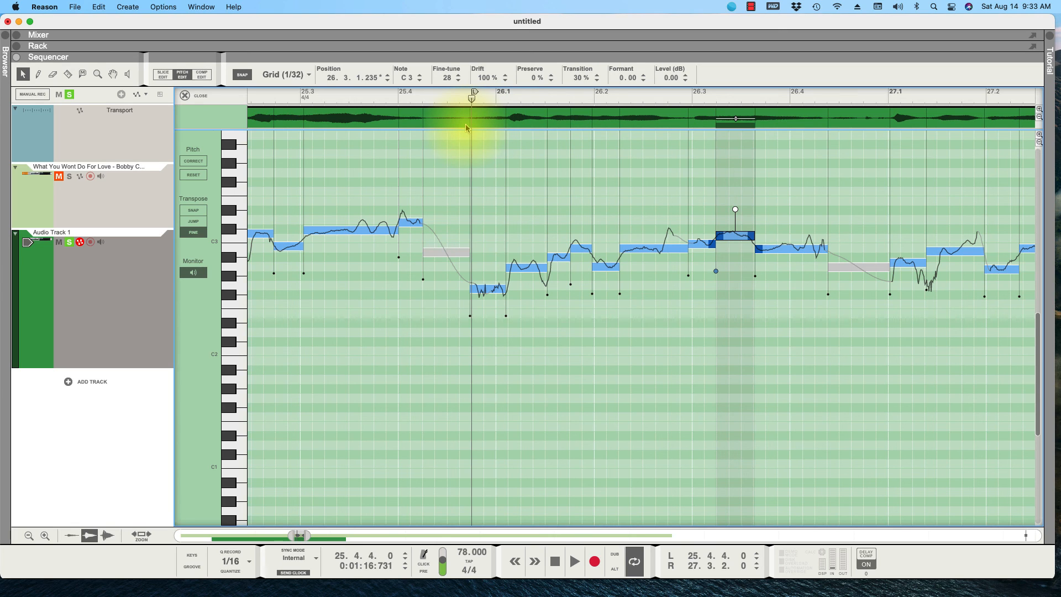